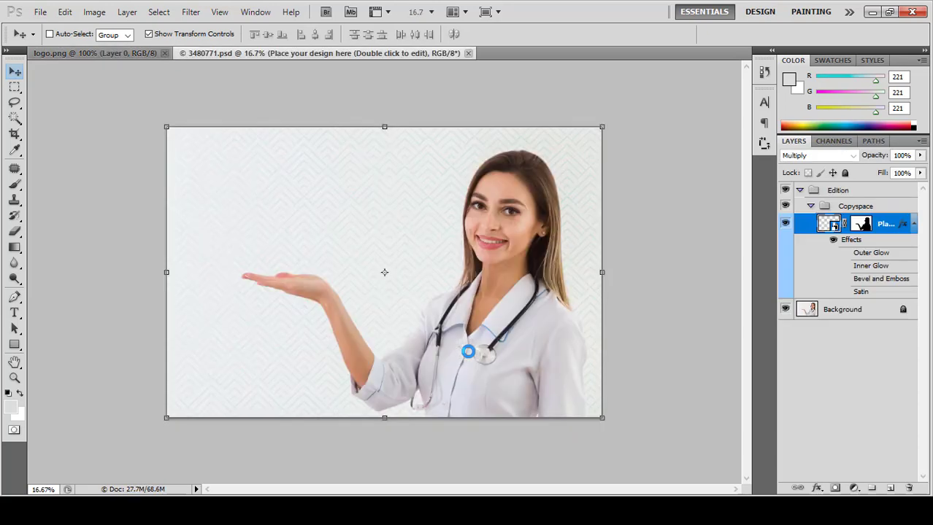
- Open the contents of the "Place your design here" smart object and show its safety zone layer
{"action": "left_click", "coordinate": [848, 349]}
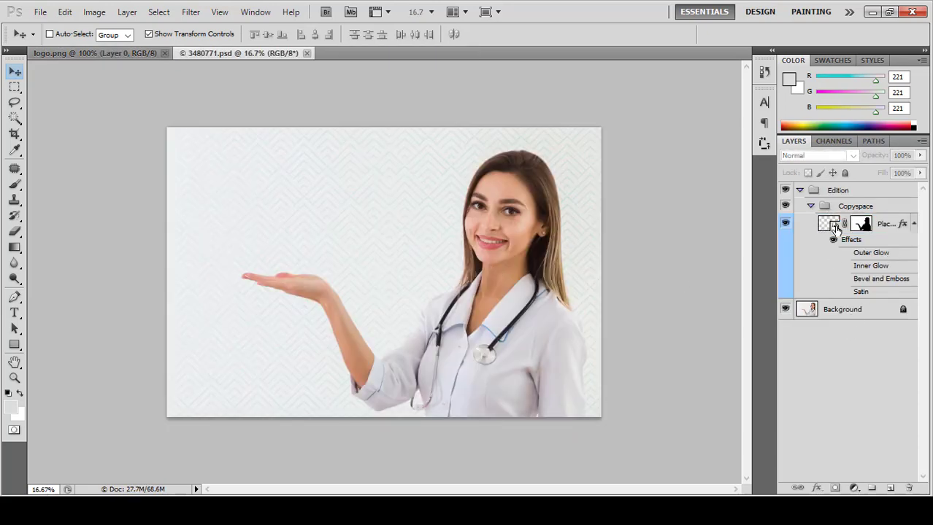
{"action": "double_click", "coordinate": [830, 225]}
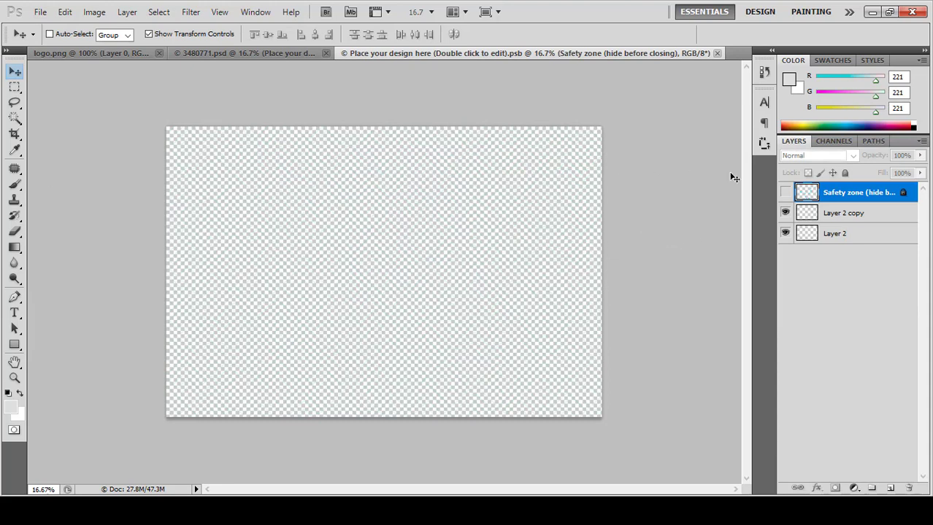
{"action": "left_click", "coordinate": [785, 192]}
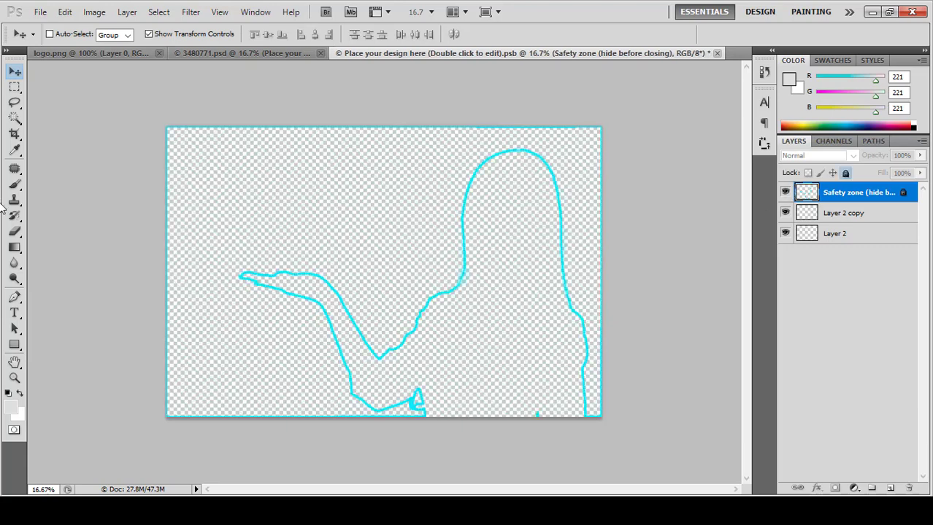
- Add a two-line paragraph text above the outlined hand with "عيادة الدكتورة" and the doctor's name, coloured 071f5e at 59.9 pt
{"action": "left_click", "coordinate": [15, 312]}
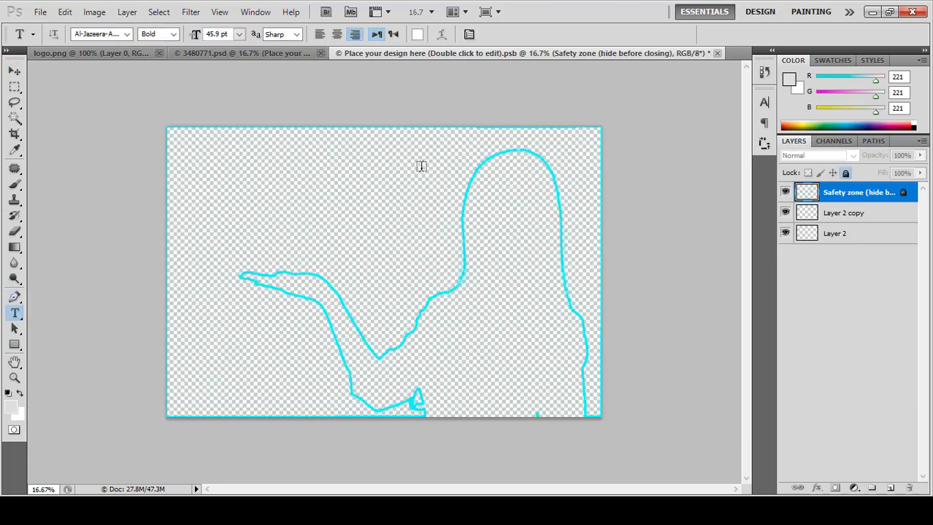
{"action": "left_click_drag", "start_coordinate": [421, 166], "coordinate": [192, 251]}
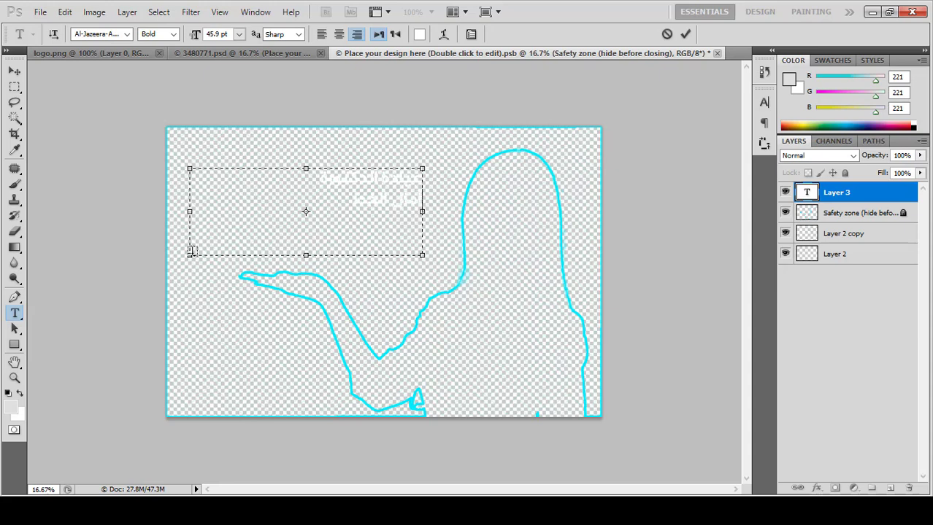
{"action": "key", "text": "ctrl+a"}
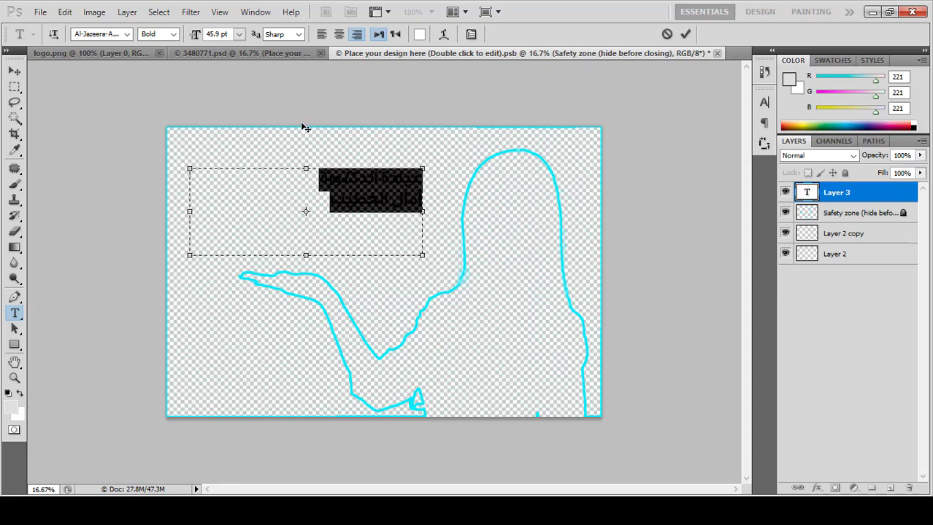
{"action": "left_click", "coordinate": [418, 34]}
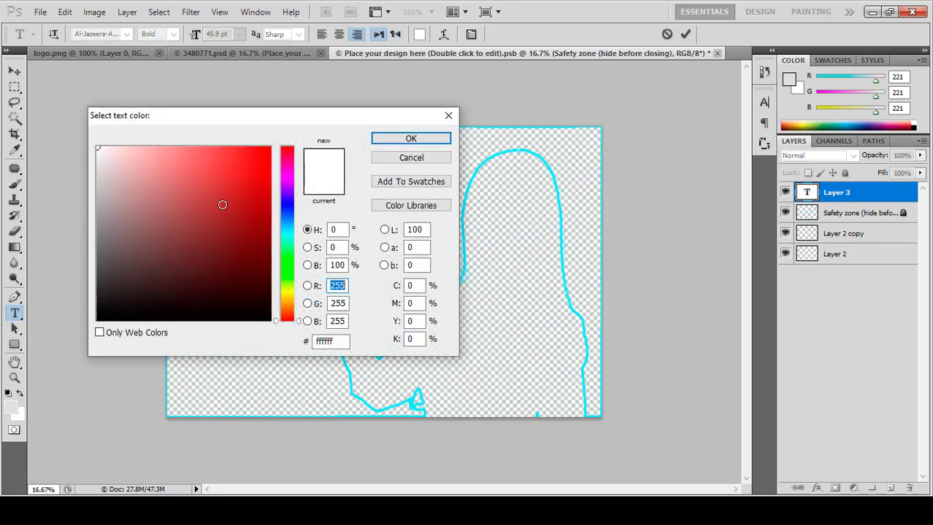
{"action": "left_click_drag", "start_coordinate": [284, 212], "coordinate": [259, 257]}
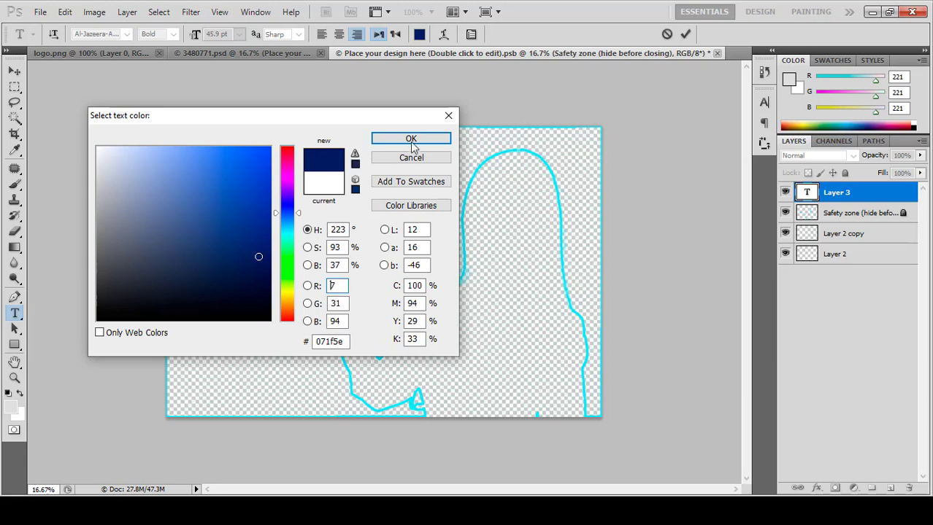
{"action": "key", "text": "Return"}
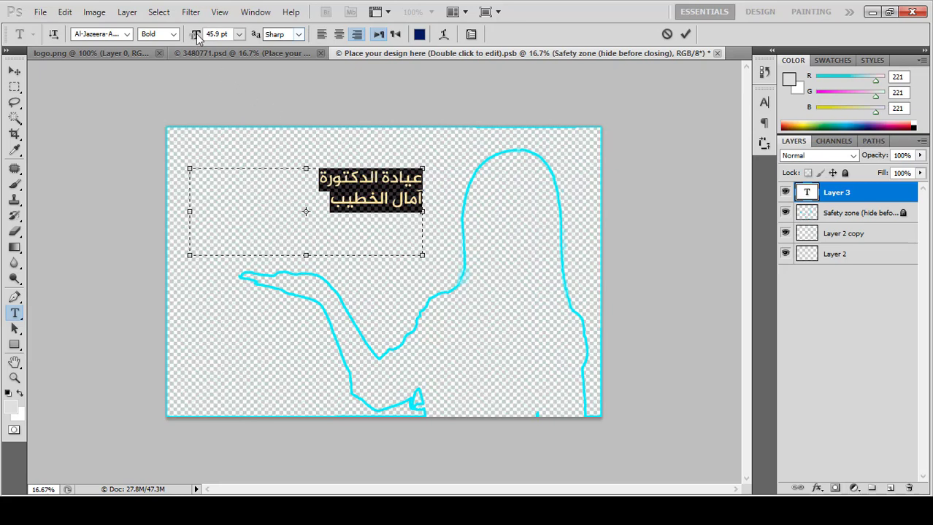
{"action": "mouse_move", "coordinate": [196, 38]}
{"action": "left_mouse_down"}
{"action": "mouse_move", "coordinate": [209, 35]}
{"action": "mouse_move", "coordinate": [197, 35]}
{"action": "left_mouse_up"}
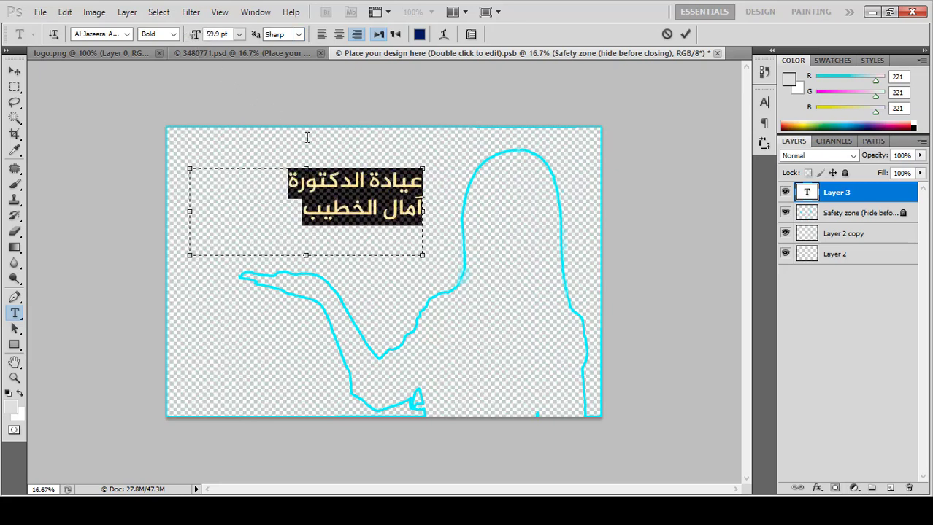
- Enlarge the doctor's name line to 92.9 pt and set its leading to 97.01 pt
{"action": "left_click", "coordinate": [375, 212]}
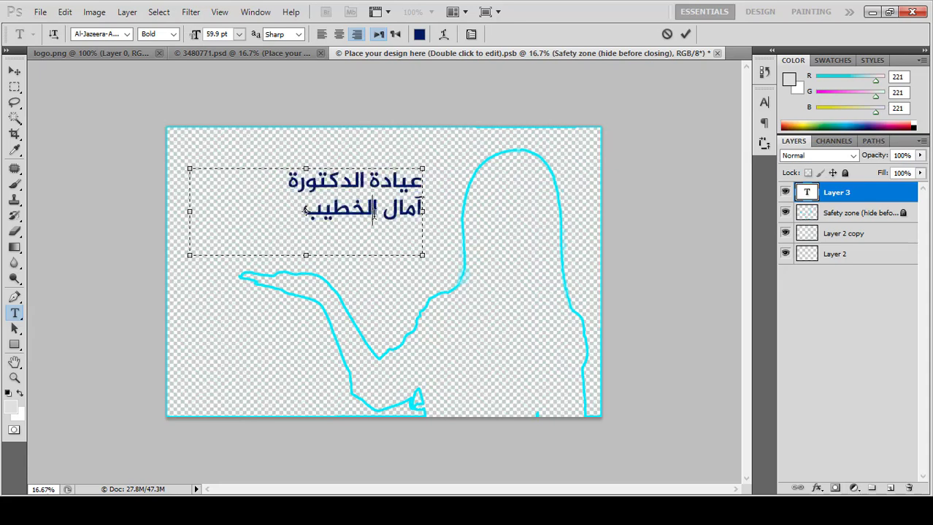
{"action": "double_click", "coordinate": [375, 211]}
{"action": "triple_click", "coordinate": [375, 212]}
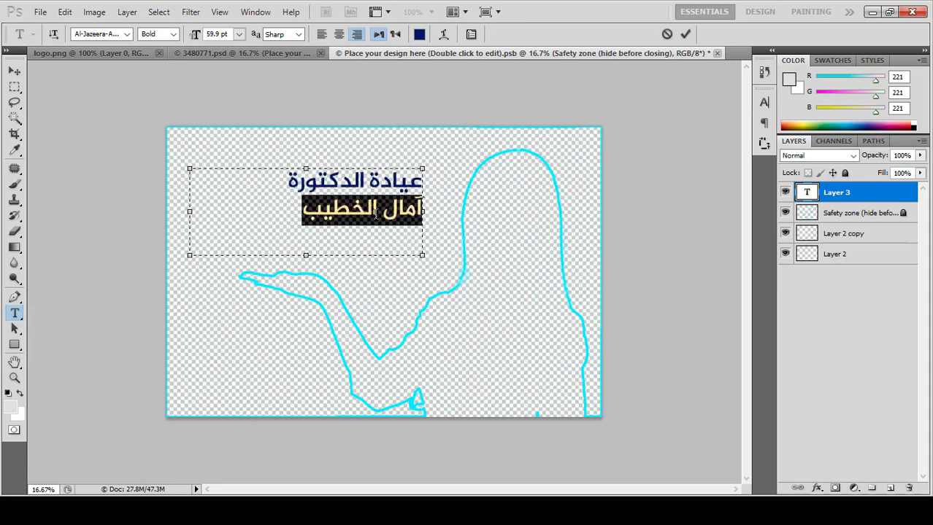
{"action": "left_click_drag", "start_coordinate": [197, 40], "coordinate": [221, 42]}
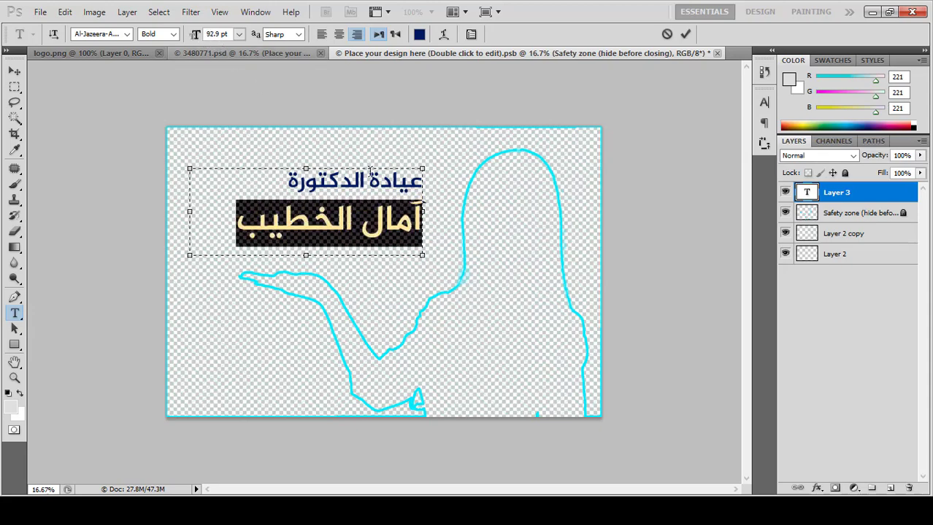
{"action": "left_click", "coordinate": [471, 34]}
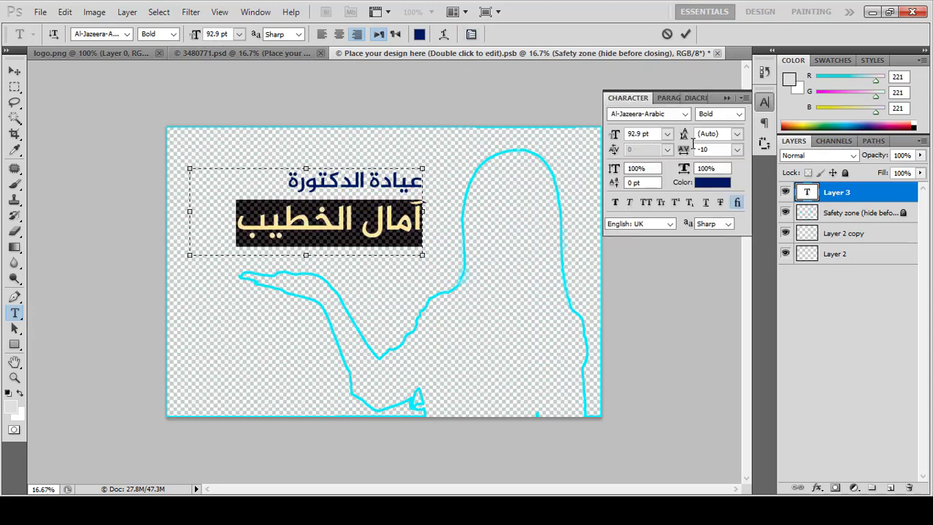
{"action": "left_click_drag", "start_coordinate": [684, 138], "coordinate": [750, 31]}
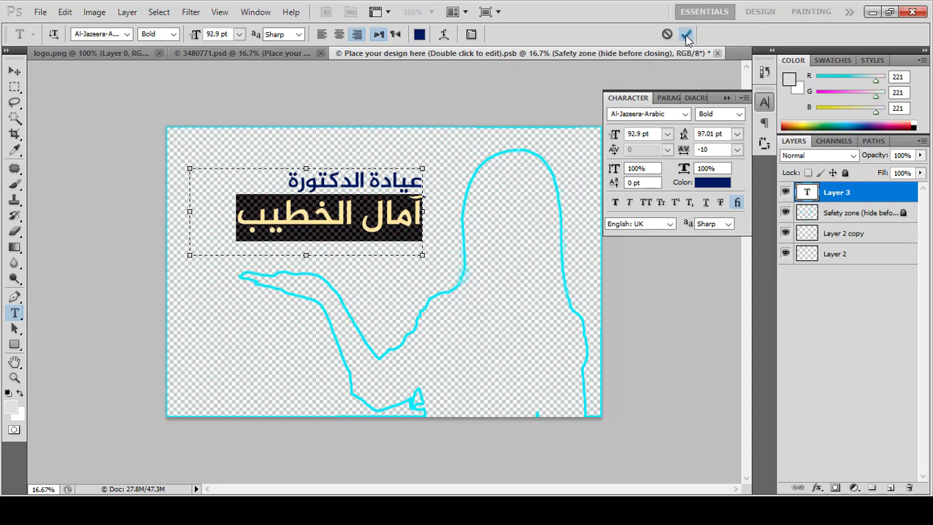
{"action": "left_click", "coordinate": [686, 34]}
- Copy the logo from logo.png into the smart object document, accepting the colour profile conversion
{"action": "left_click", "coordinate": [16, 71]}
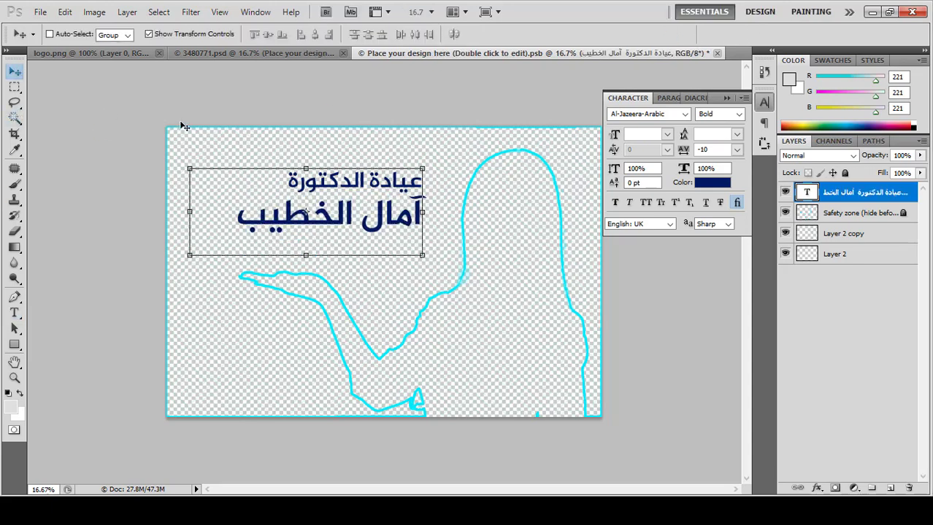
{"action": "left_click", "coordinate": [241, 52]}
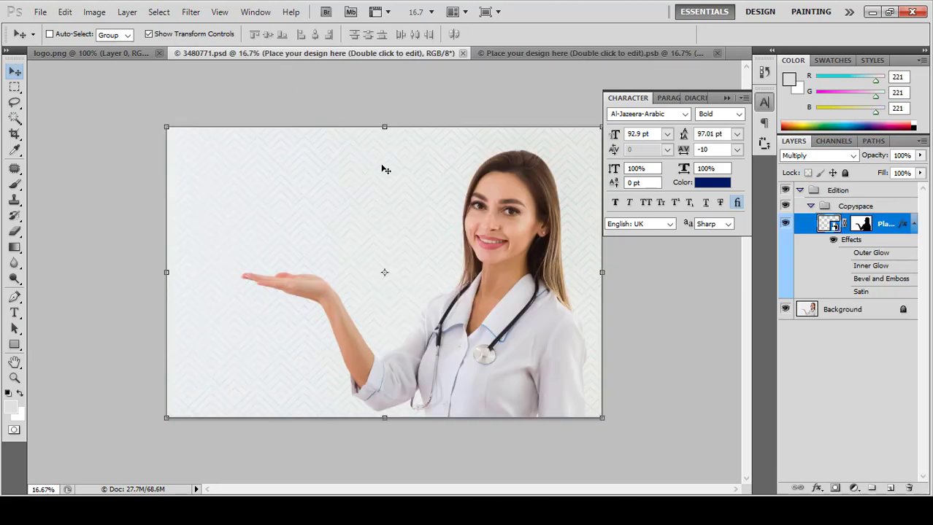
{"action": "left_click", "coordinate": [124, 53]}
{"action": "left_click_drag", "start_coordinate": [374, 145], "coordinate": [464, 261]}
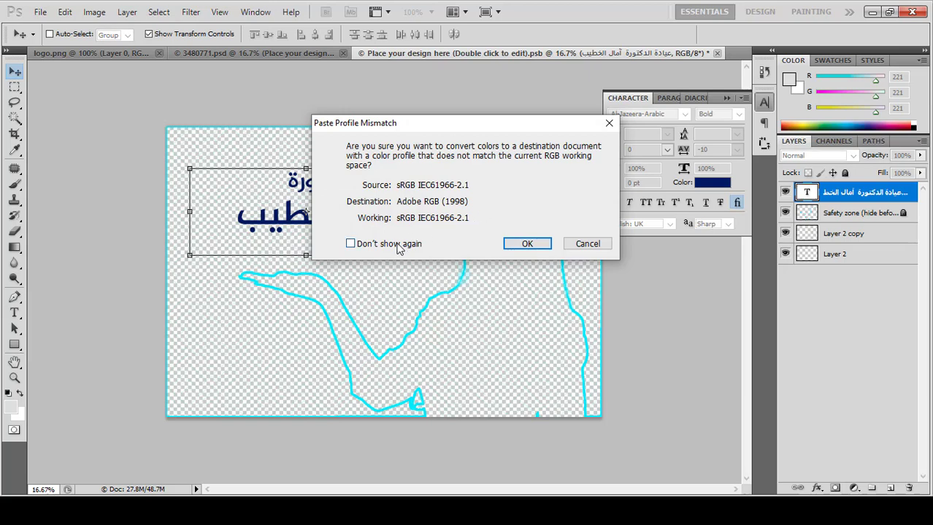
{"action": "left_click", "coordinate": [399, 245]}
{"action": "left_click", "coordinate": [520, 244]}
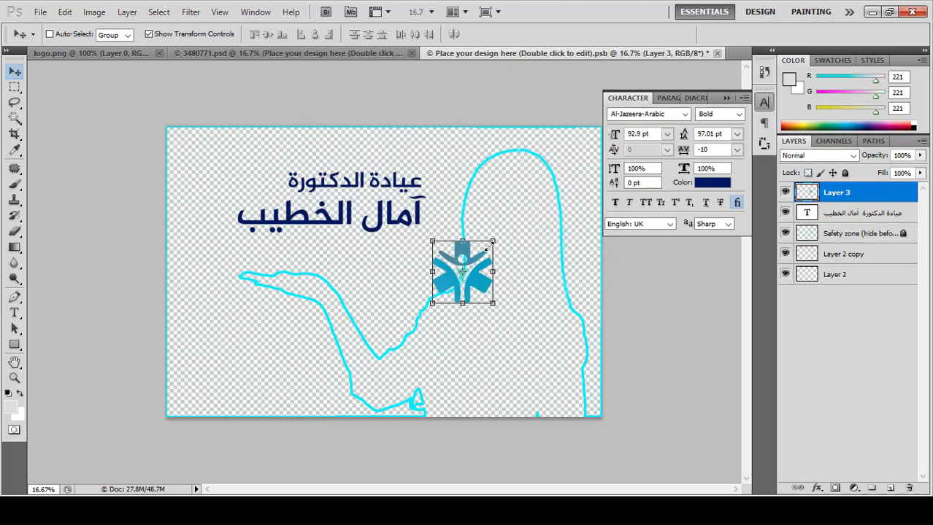
- Scale the logo to 65.79% and place it beside the first line of the clinic heading
{"action": "key", "text": "ctrl+t"}
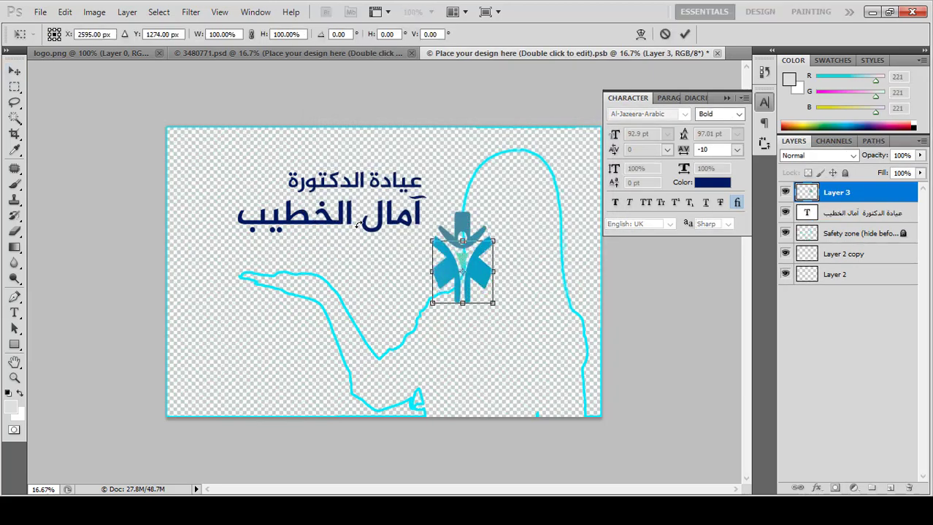
{"action": "left_click_drag", "start_coordinate": [462, 254], "coordinate": [257, 172]}
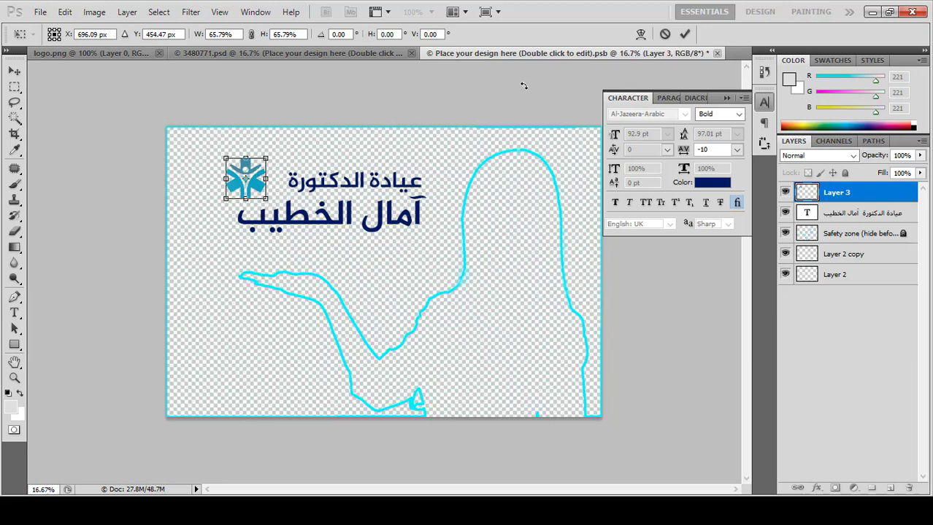
{"action": "left_click", "coordinate": [684, 34]}
- Add a right-aligned paragraph text box beneath the doctor's name and enter "استشارية" in it
{"action": "left_click", "coordinate": [14, 313]}
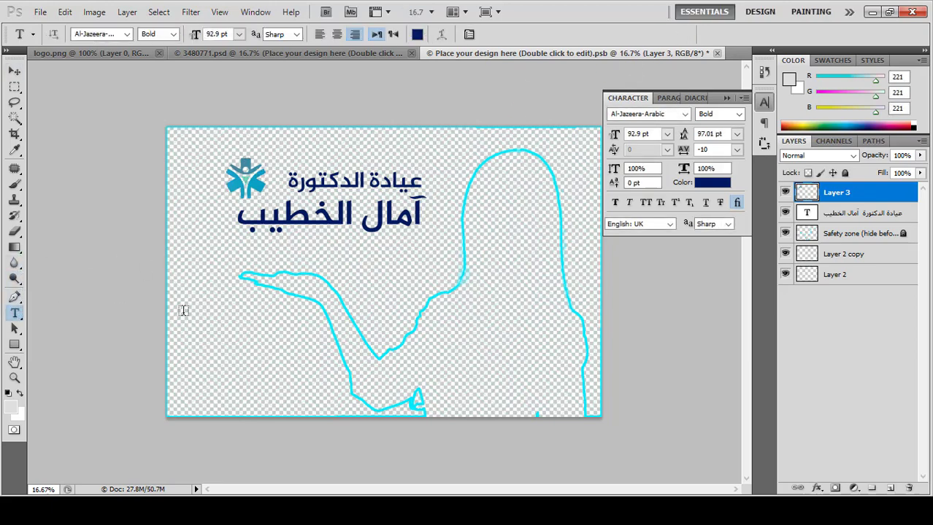
{"action": "left_click_drag", "start_coordinate": [423, 239], "coordinate": [181, 271]}
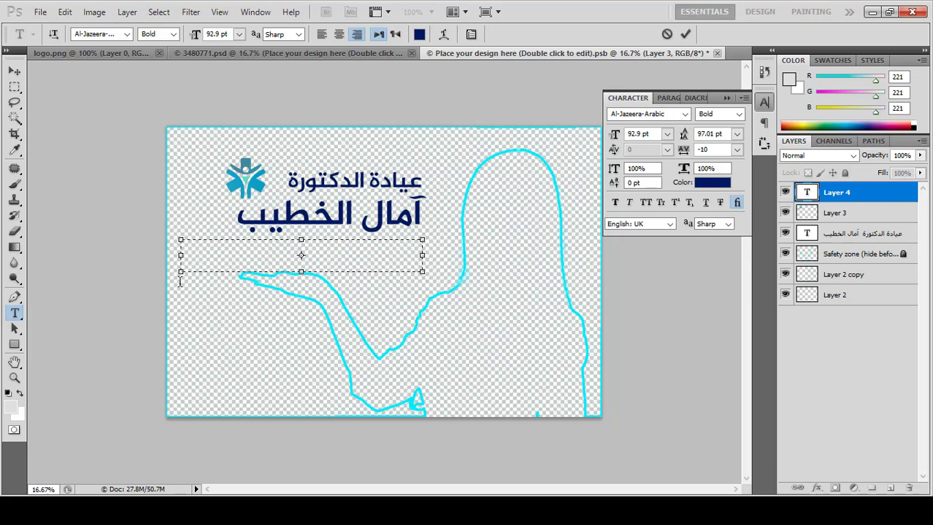
{"action": "type", "text": "است"}
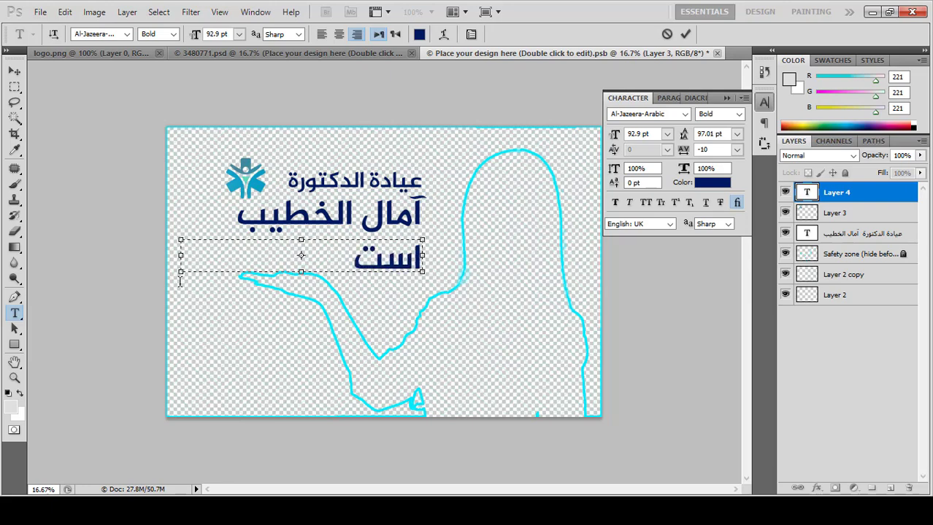
{"action": "type", "text": "شارية"}
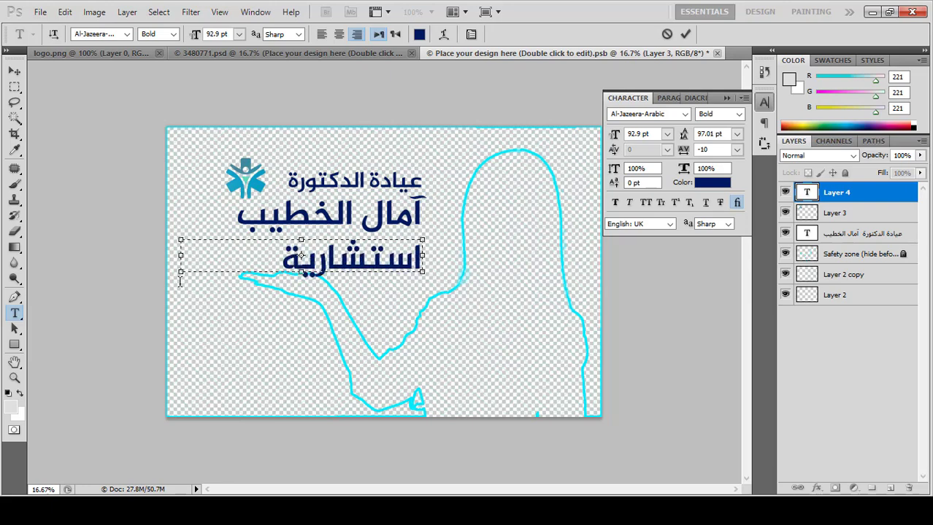
{"action": "type", "text": " الامرا"}
{"action": "key", "text": "BackSpace"}
{"action": "key", "text": "BackSpace"}
{"action": "key", "text": "BackSpace"}
{"action": "key", "text": "BackSpace"}
{"action": "key", "text": "BackSpace"}
{"action": "key", "text": "BackSpace"}
{"action": "key", "text": "BackSpace"}
- Set the tagline's font size to 44.9 pt and complete it as "استشارية الامراض النسائية ورعاية الحوامل"
{"action": "key", "text": "ctrl+a"}
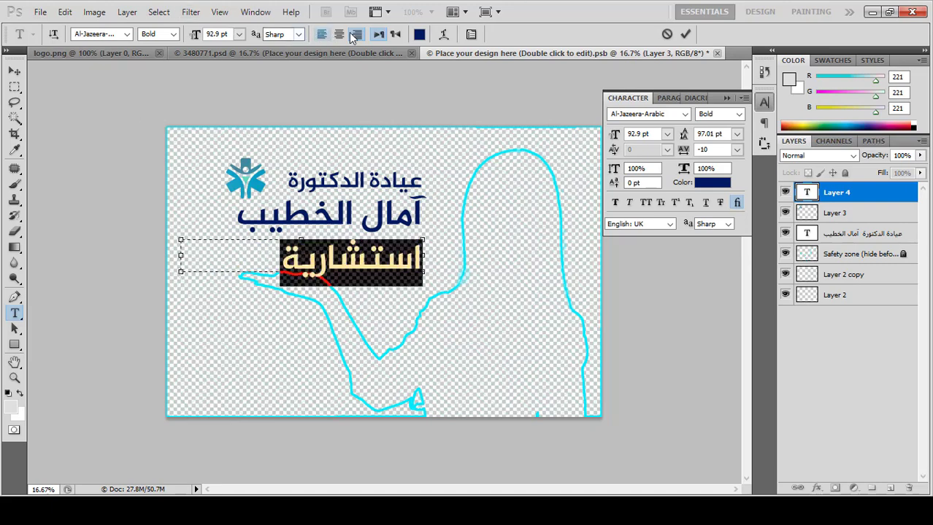
{"action": "left_click_drag", "start_coordinate": [194, 35], "coordinate": [164, 53]}
{"action": "left_click", "coordinate": [265, 254]}
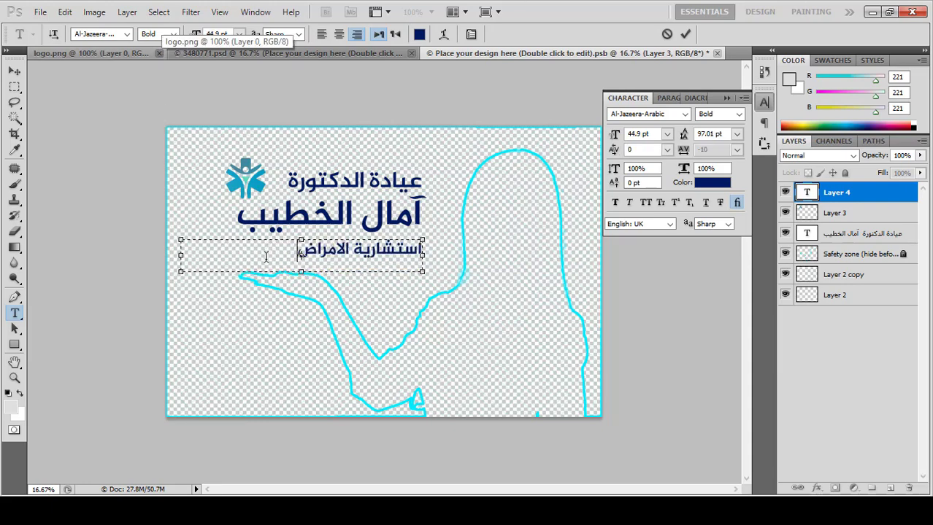
{"action": "type", "text": "النسائية ور"}
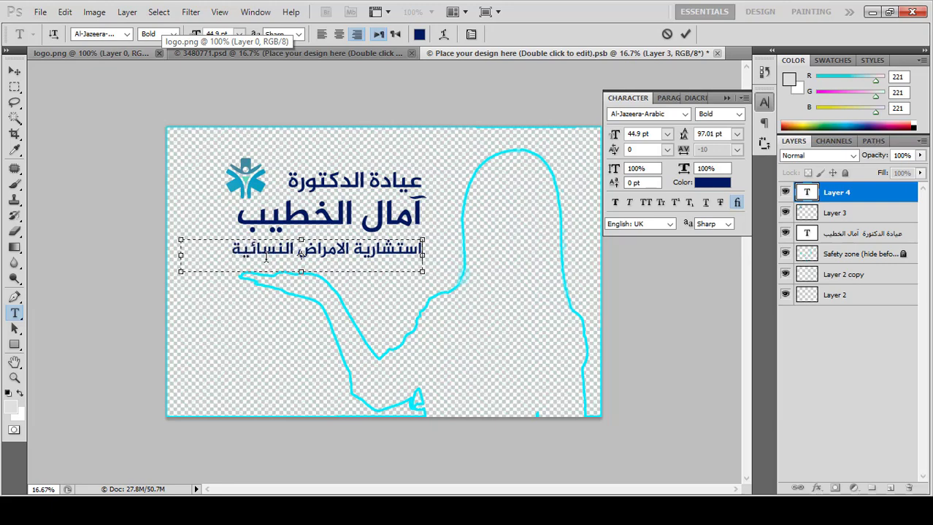
{"action": "type", "text": "عاية الحوامل"}
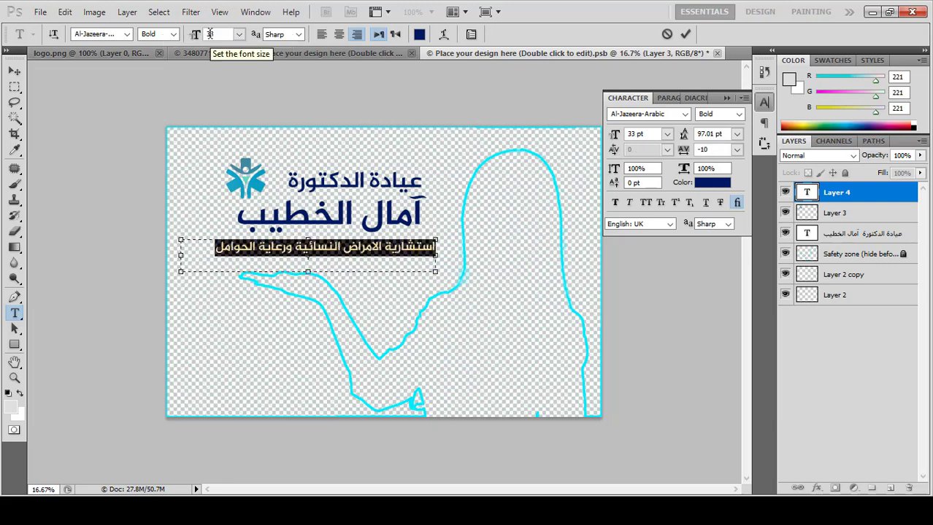
- Set the tagline's font size to 37 pt and shift it closer beneath the doctor's name
{"action": "key", "text": "Up"}
{"action": "key", "text": "Up"}
{"action": "key", "text": "Up"}
{"action": "key", "text": "Up"}
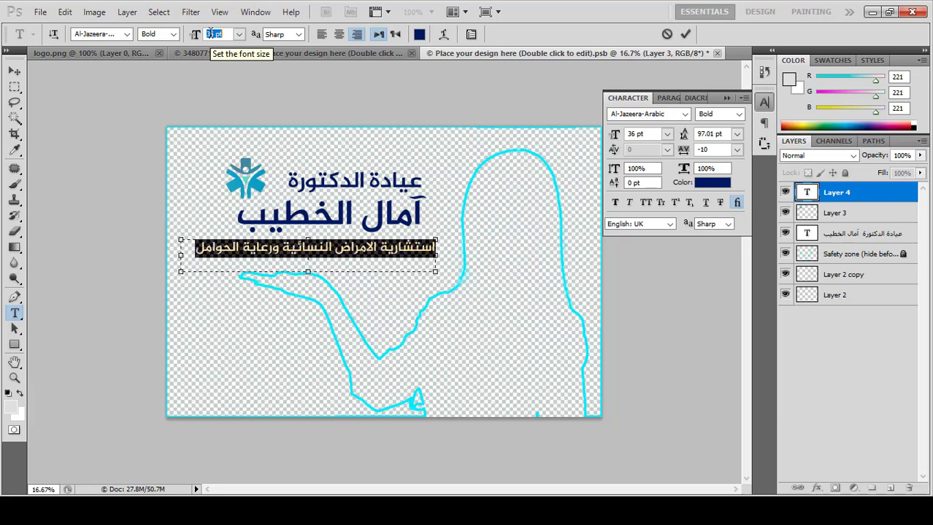
{"action": "left_click", "coordinate": [14, 70]}
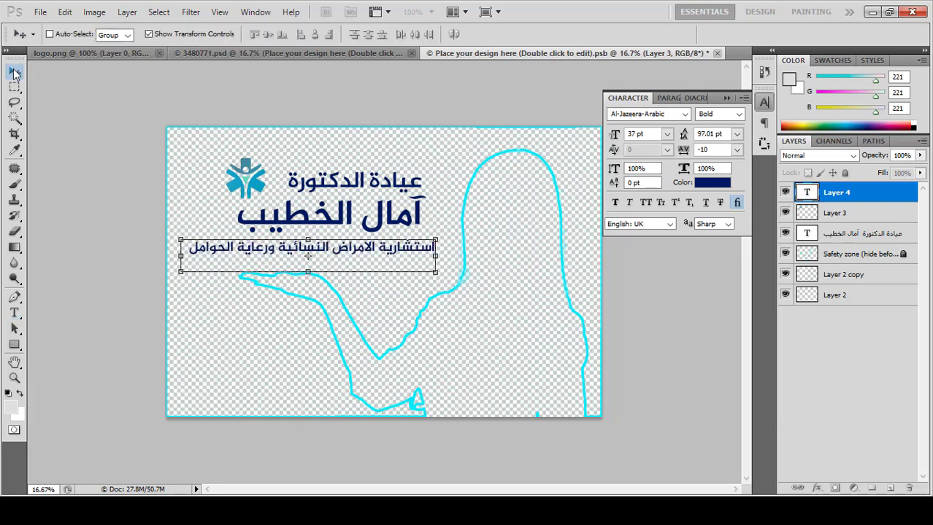
{"action": "left_click_drag", "start_coordinate": [308, 256], "coordinate": [302, 251]}
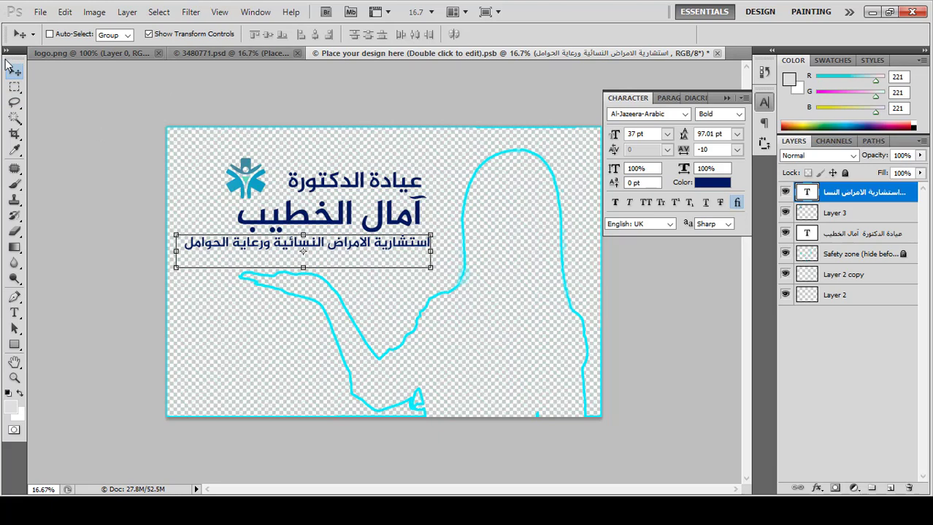
- Draw a light grey rectangle spanning the tagline and move its layer below the tagline's text layer
{"action": "left_click", "coordinate": [15, 345]}
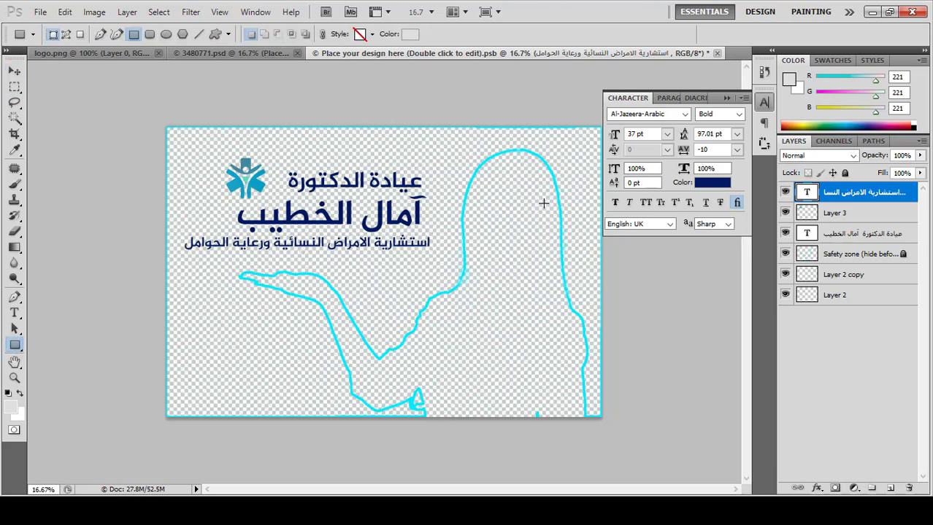
{"action": "left_click_drag", "start_coordinate": [435, 233], "coordinate": [176, 254]}
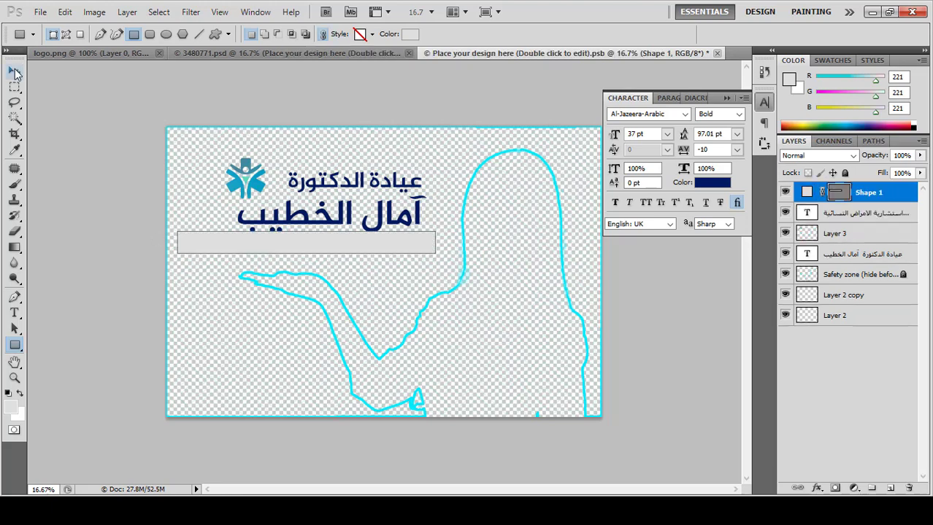
{"action": "left_click", "coordinate": [15, 71]}
{"action": "left_click_drag", "start_coordinate": [879, 192], "coordinate": [810, 222]}
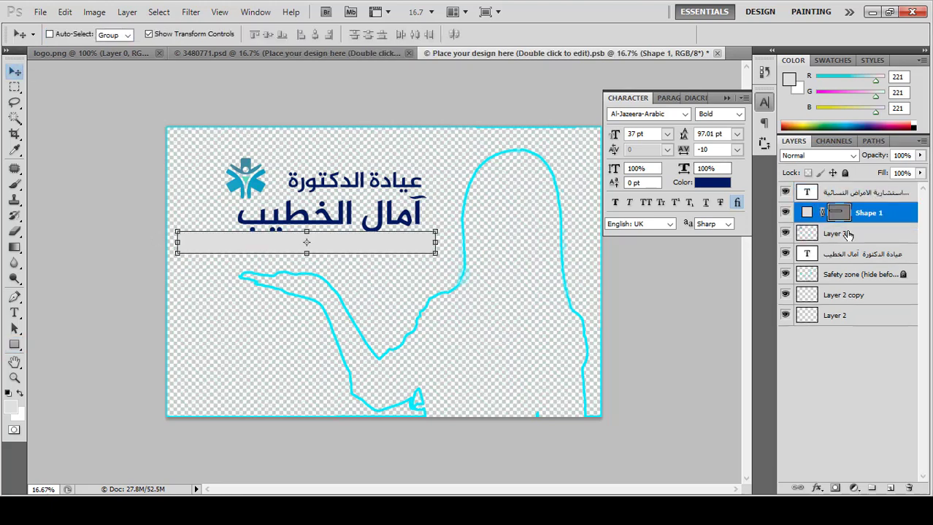
- Recolour the banner rectangle behind the tagline with the navy sampled from the doctor's name
{"action": "double_click", "coordinate": [807, 212]}
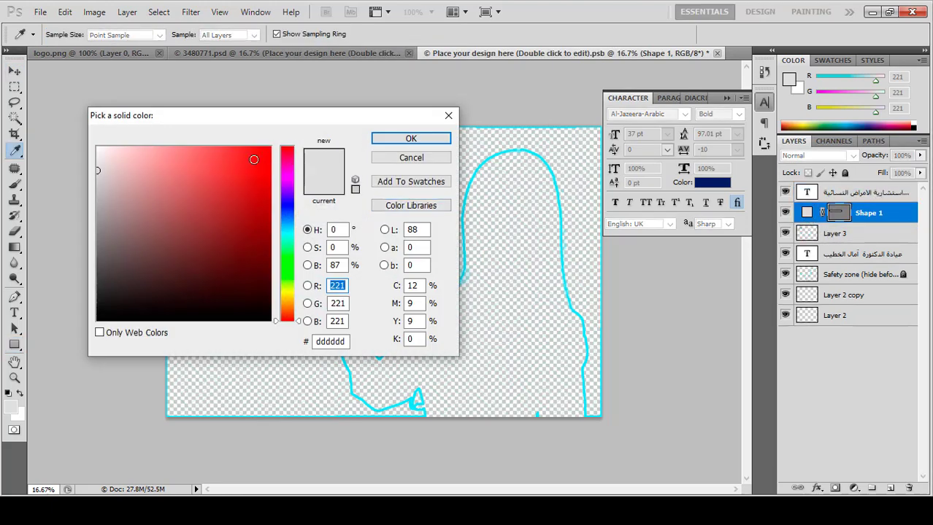
{"action": "mouse_move", "coordinate": [252, 160]}
{"action": "left_mouse_down"}
{"action": "mouse_move", "coordinate": [267, 299]}
{"action": "mouse_move", "coordinate": [267, 292]}
{"action": "left_mouse_up"}
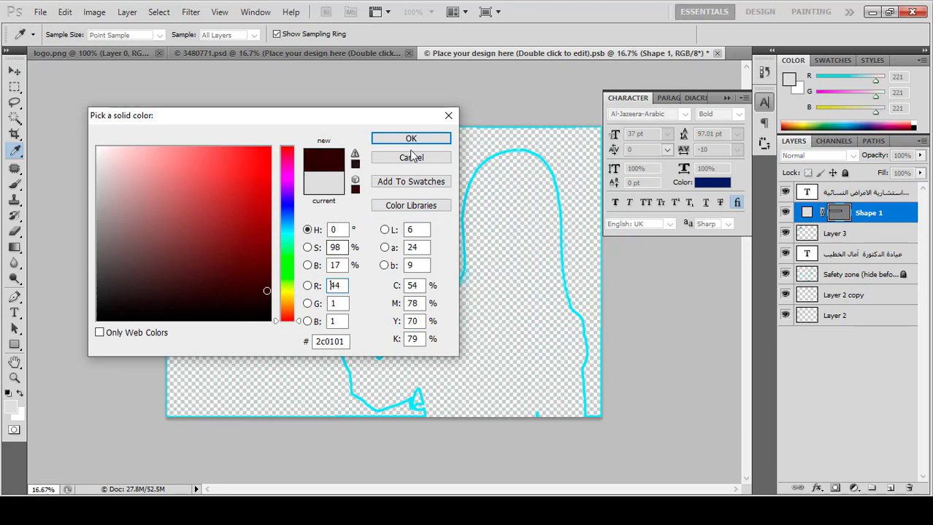
{"action": "left_click_drag", "start_coordinate": [385, 117], "coordinate": [642, 237]}
{"action": "left_click_drag", "start_coordinate": [555, 235], "coordinate": [542, 274]}
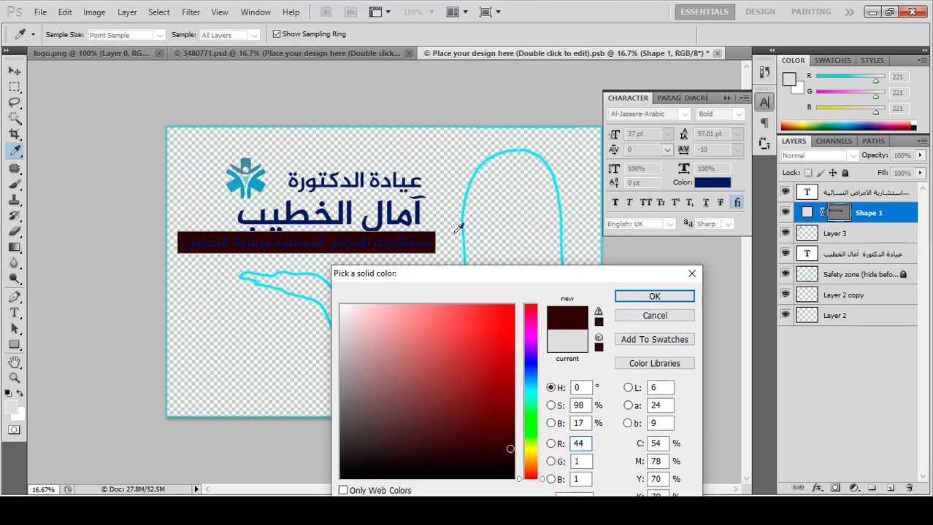
{"action": "left_click", "coordinate": [421, 208]}
{"action": "left_click", "coordinate": [654, 296]}
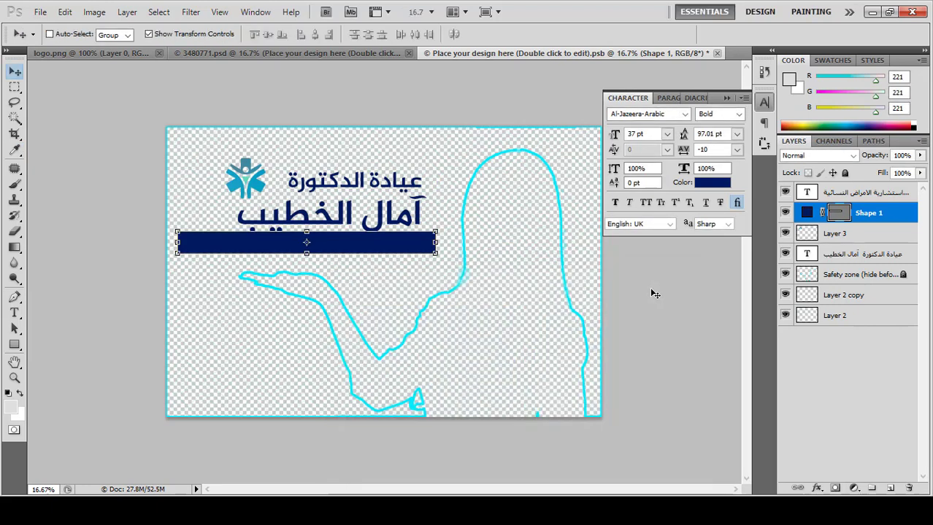
- Recolour the banner rectangle with the muted teal sampled from the upper part of the logo
{"action": "double_click", "coordinate": [806, 213]}
{"action": "left_click", "coordinate": [262, 181]}
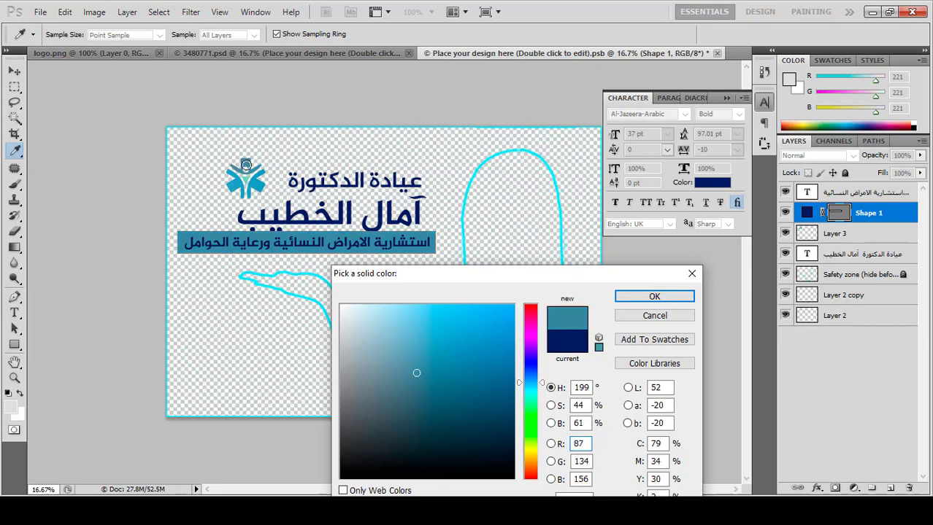
{"action": "left_click", "coordinate": [654, 296]}
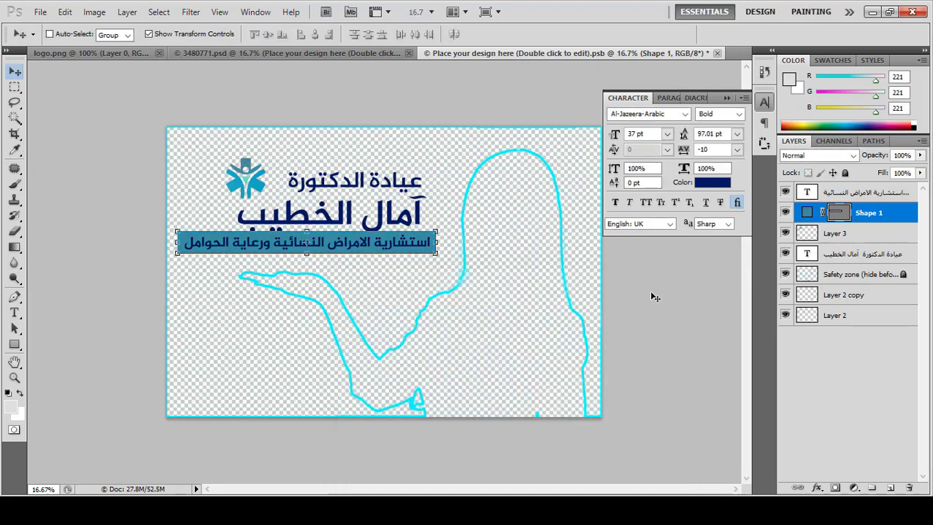
- Change the tagline's text colour to white (RGB 255, 255, 255)
{"action": "double_click", "coordinate": [807, 195]}
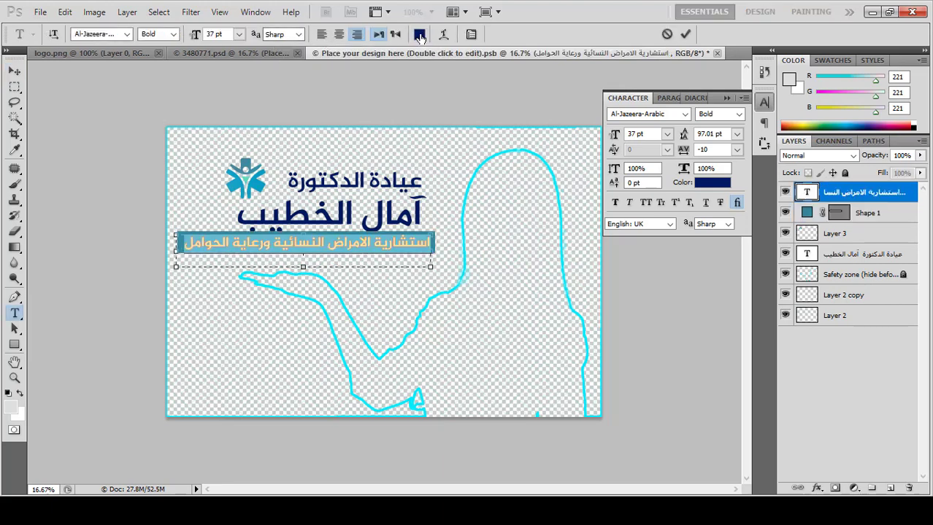
{"action": "left_click", "coordinate": [419, 34]}
{"action": "left_click_drag", "start_coordinate": [371, 375], "coordinate": [350, 292]}
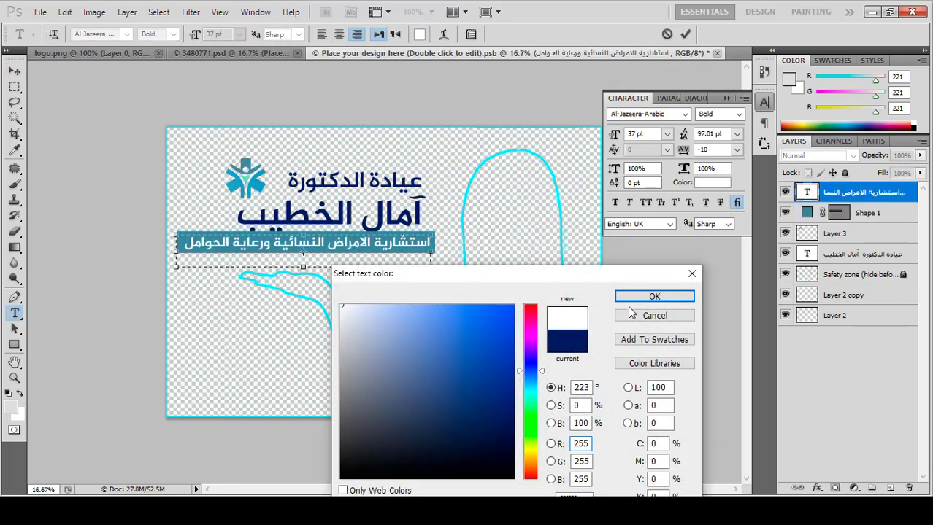
{"action": "left_click", "coordinate": [654, 297]}
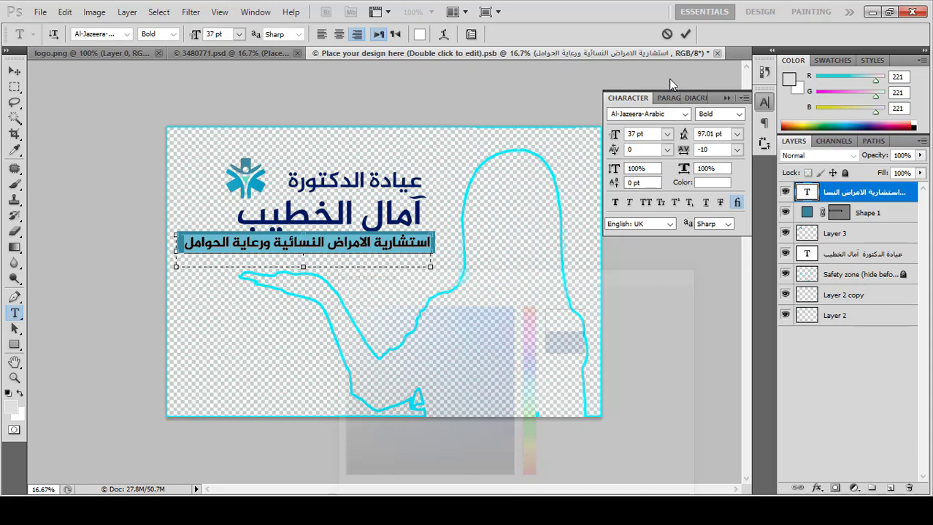
{"action": "left_click", "coordinate": [686, 33]}
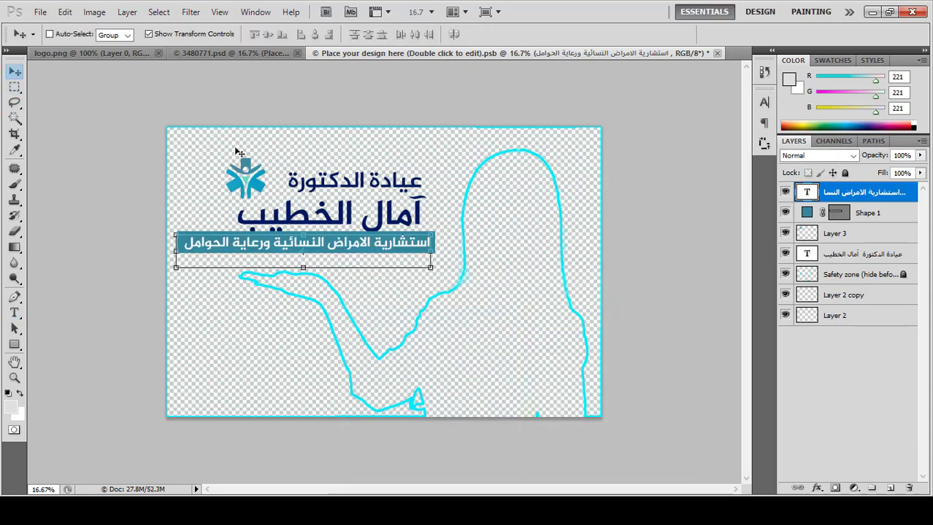
- Shift the tagline and its banner rectangle together slightly down and to the right, and deselect both layers
{"action": "left_click", "coordinate": [868, 213], "text": "shift"}
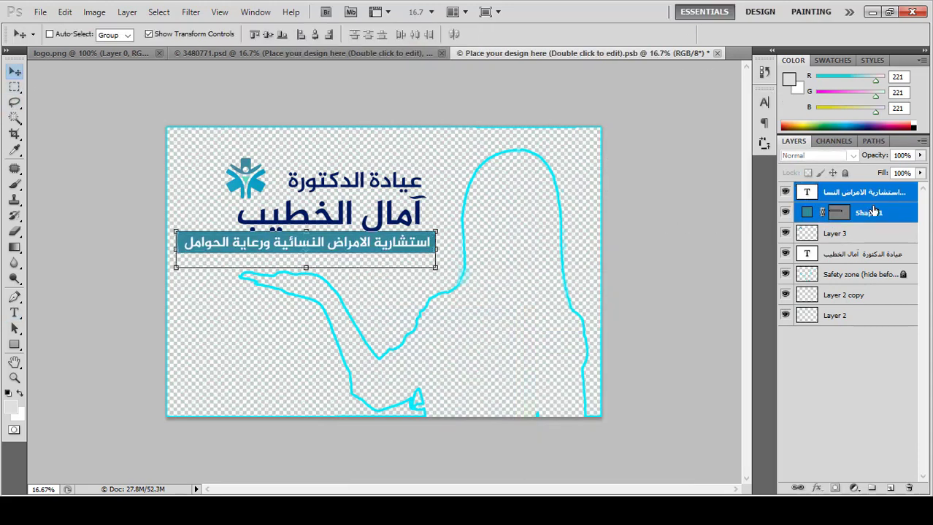
{"action": "key", "text": "shift+Down"}
{"action": "key", "text": "shift+Down"}
{"action": "key", "text": "shift+Down"}
{"action": "key", "text": "shift+Down"}
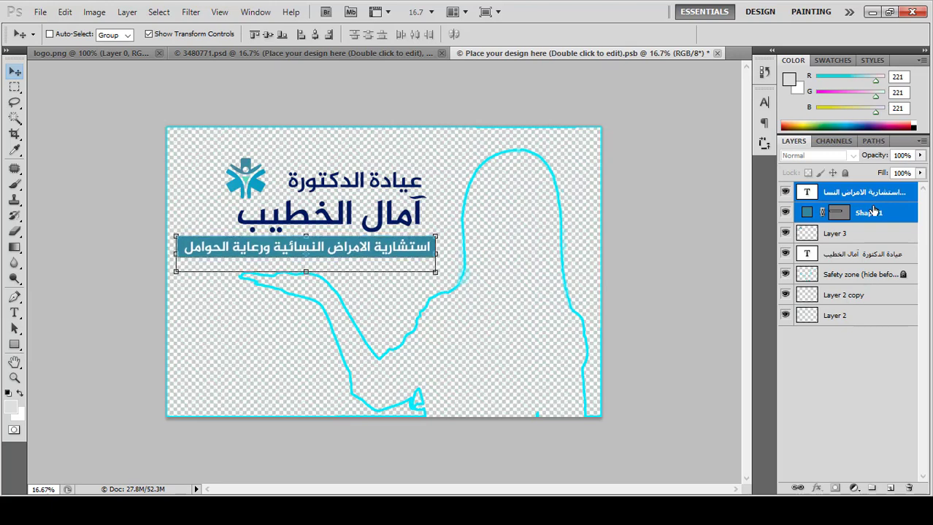
{"action": "key", "text": "shift+Right"}
{"action": "key", "text": "shift+Right"}
{"action": "key", "text": "shift+Right"}
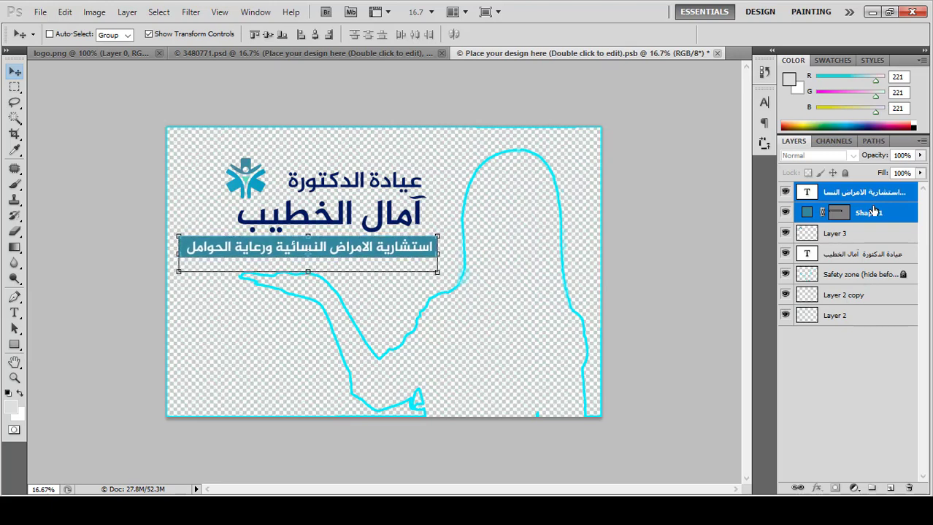
{"action": "left_click", "coordinate": [625, 106]}
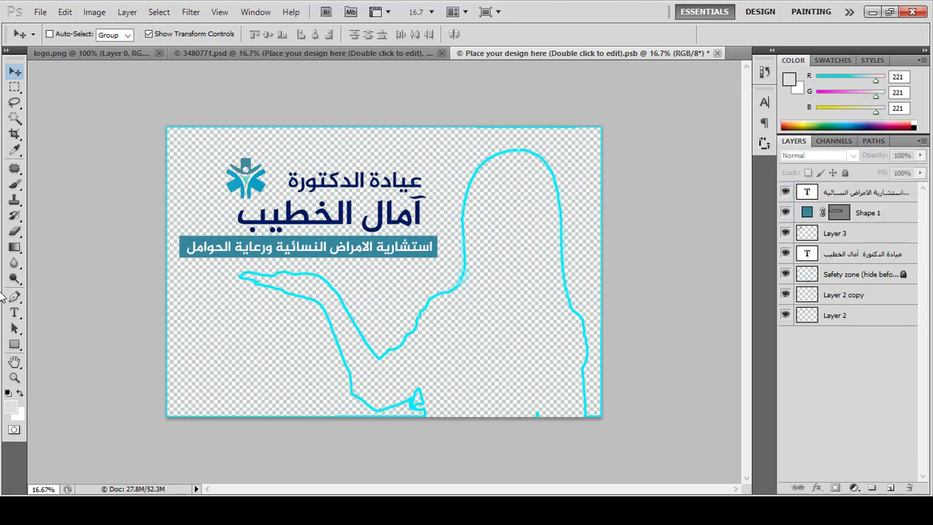
- Add a paragraph text box in the lower-left area of the canvas and enter "للحجز" in it
{"action": "left_click", "coordinate": [14, 313]}
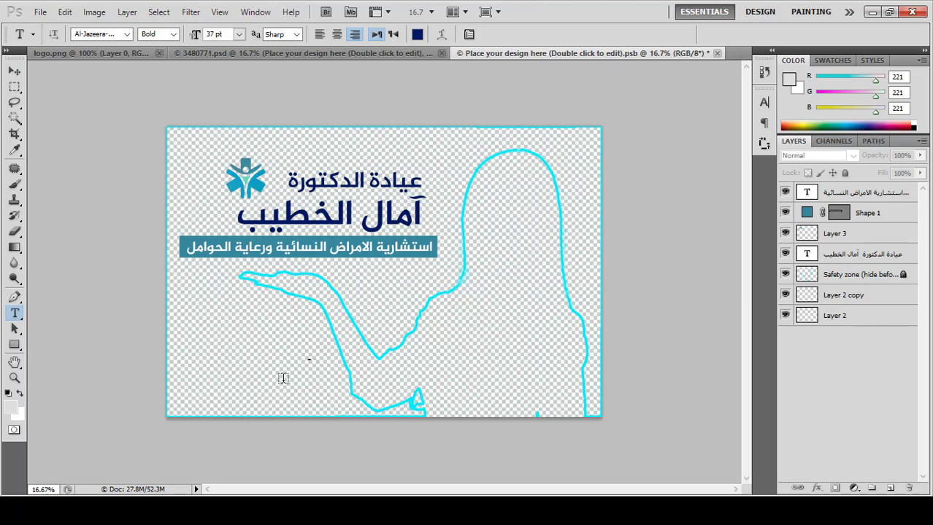
{"action": "left_click_drag", "start_coordinate": [316, 359], "coordinate": [189, 404]}
{"action": "type", "text": "ال"}
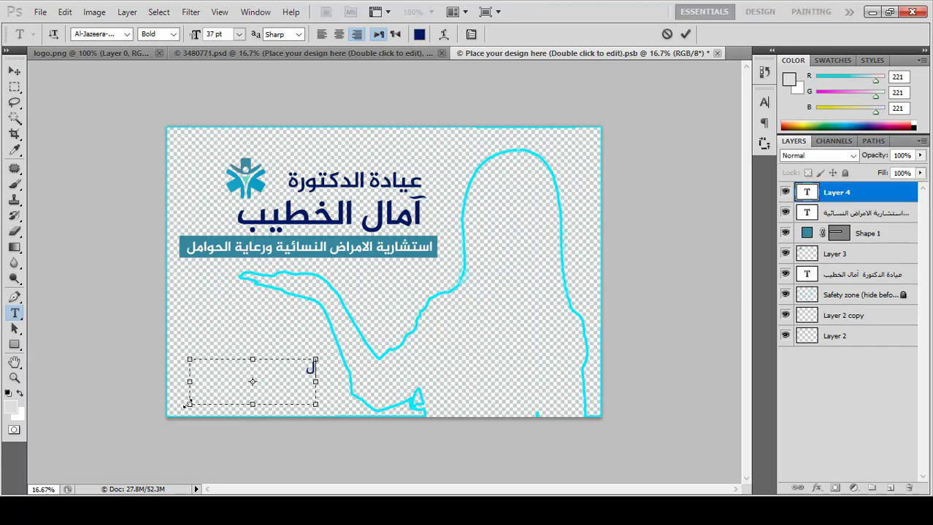
{"action": "type", "text": "حجز"}
- Set the booking text's leading to 51.01 pt and enter the clinic's phone number on its second line
{"action": "key", "text": "ctrl+a"}
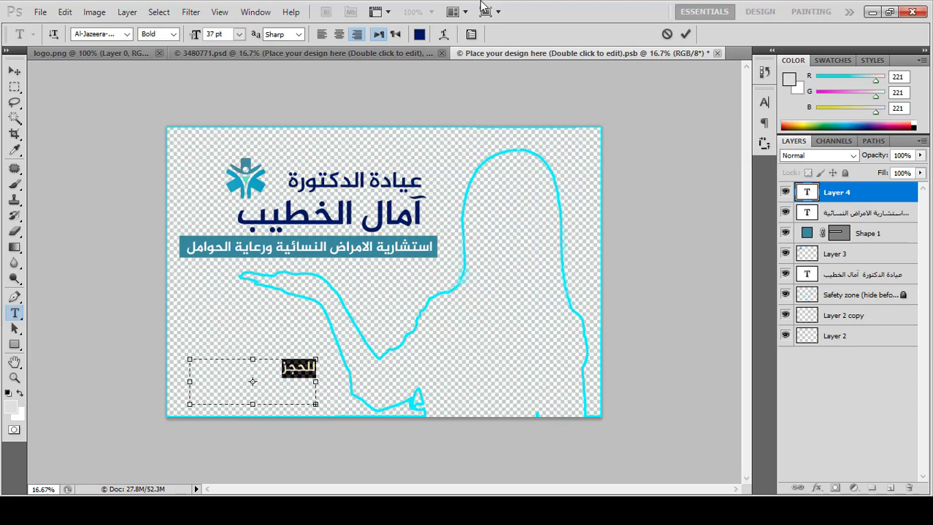
{"action": "left_click", "coordinate": [471, 35]}
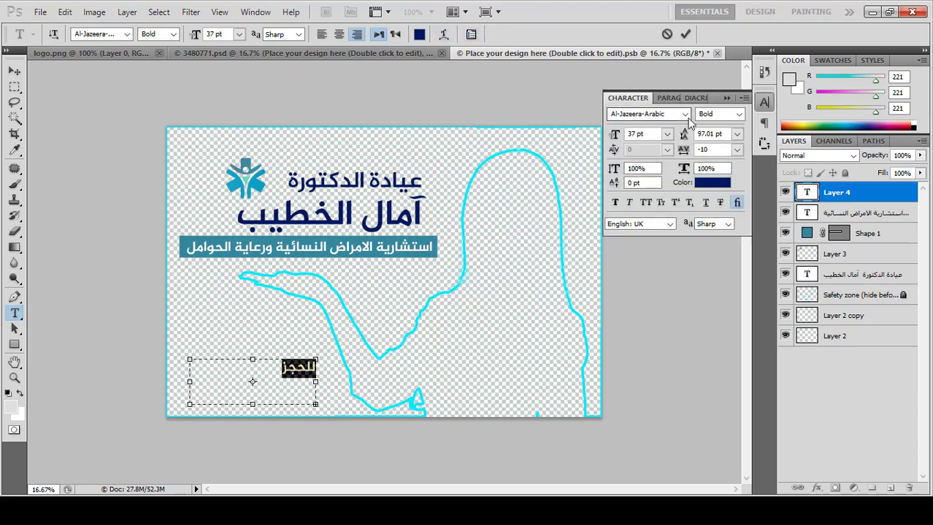
{"action": "left_click_drag", "start_coordinate": [685, 134], "coordinate": [652, 145]}
{"action": "left_click", "coordinate": [299, 392]}
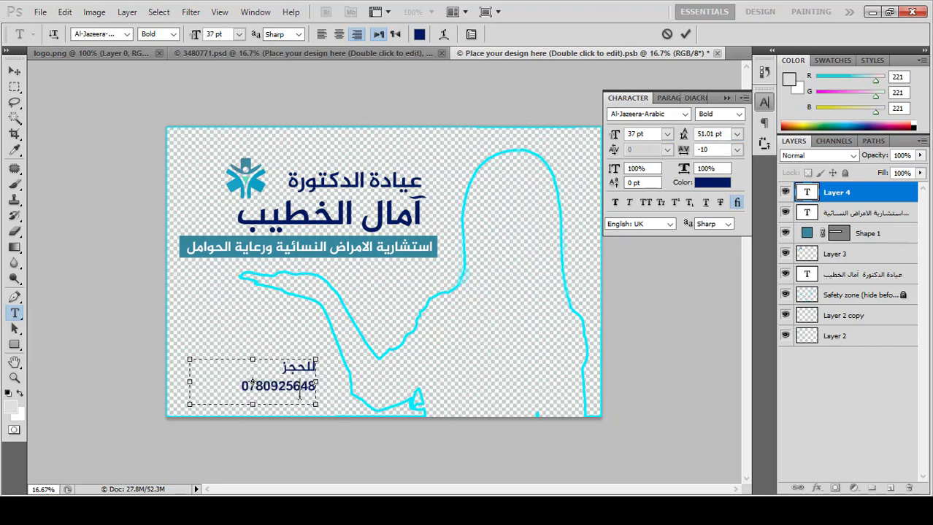
{"action": "type", "text": "5465"}
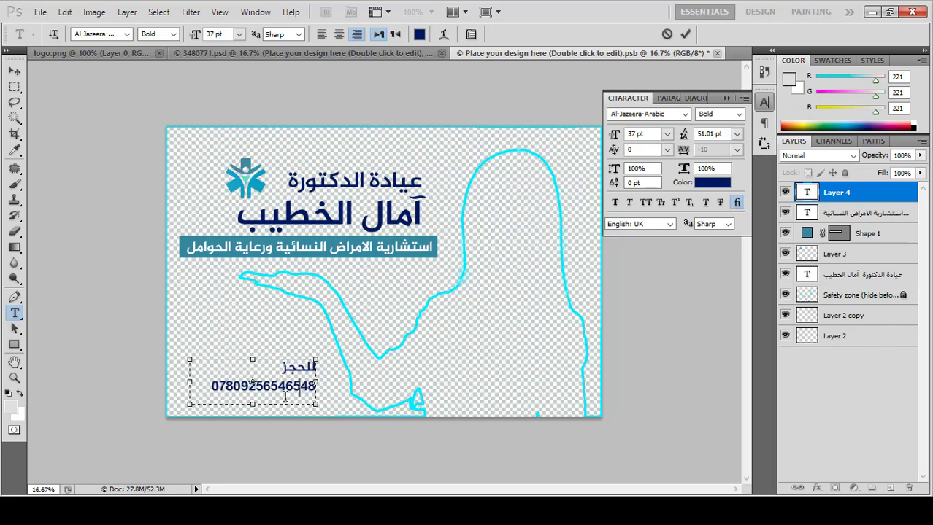
{"action": "left_click", "coordinate": [11, 72]}
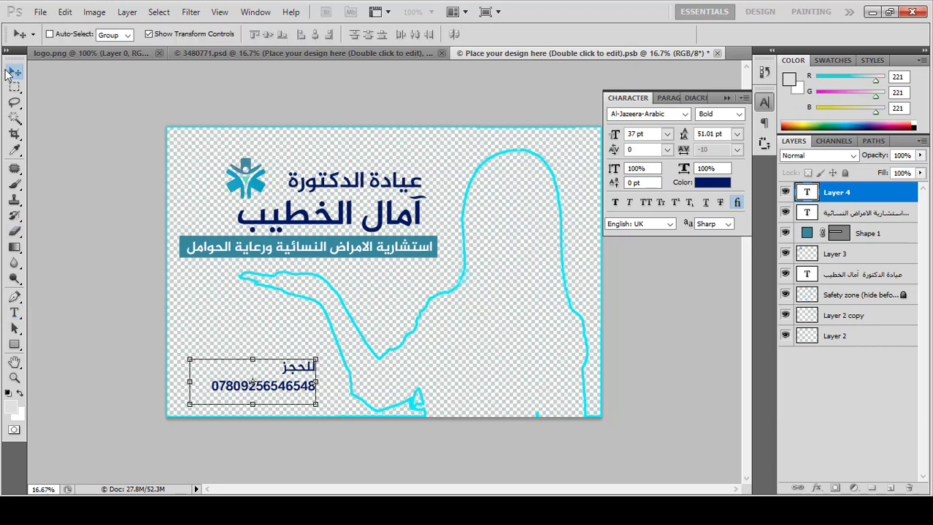
- Scale the booking text to 87.72% and position it in the lower-left corner of the canvas, nudged slightly upward
{"action": "left_click_drag", "start_coordinate": [301, 376], "coordinate": [262, 391]}
{"action": "key", "text": "shift+Right"}
{"action": "key", "text": "shift+Right"}
{"action": "key", "text": "shift+Right"}
{"action": "key", "text": "shift+Right"}
{"action": "key", "text": "shift+Right"}
{"action": "key", "text": "shift+Right"}
{"action": "key", "text": "shift+Right"}
{"action": "key", "text": "shift+Right"}
{"action": "key", "text": "shift+Right"}
{"action": "key", "text": "shift+Right"}
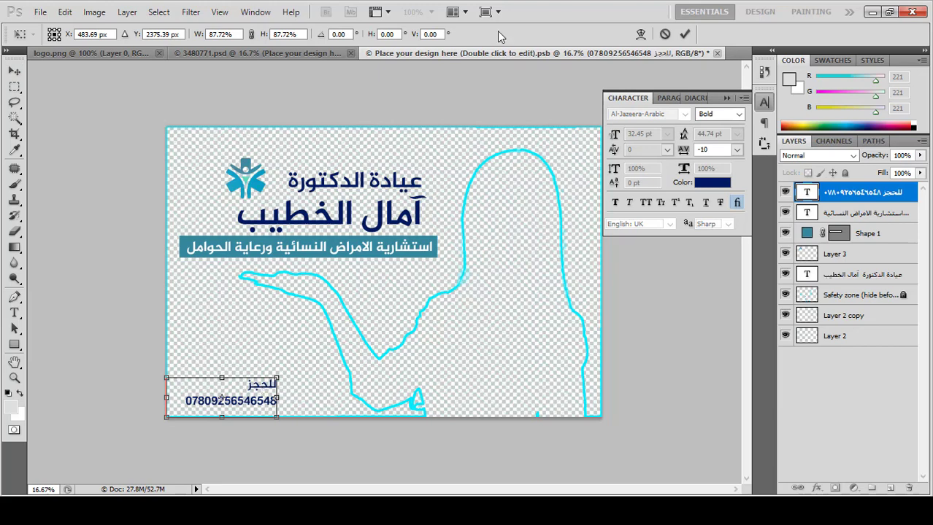
{"action": "left_click", "coordinate": [685, 33]}
{"action": "key", "text": "shift+Up"}
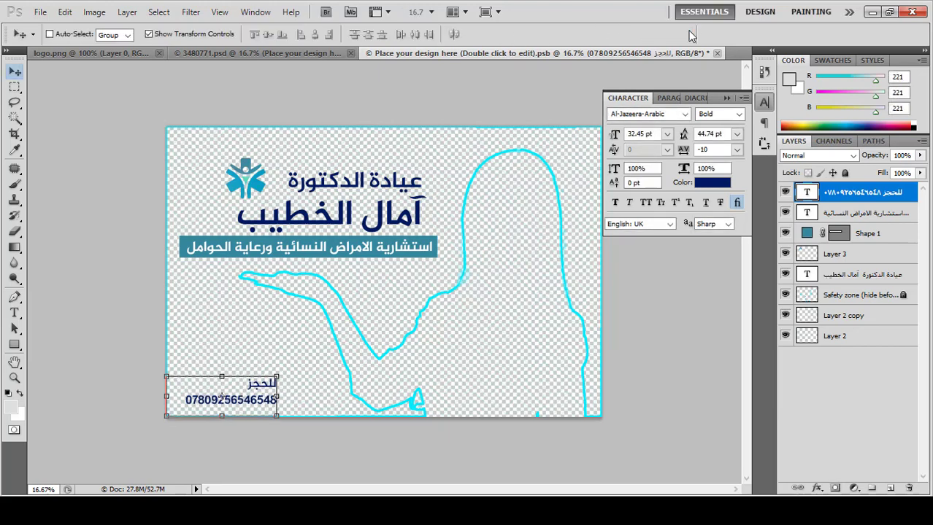
{"action": "key", "text": "shift+Up"}
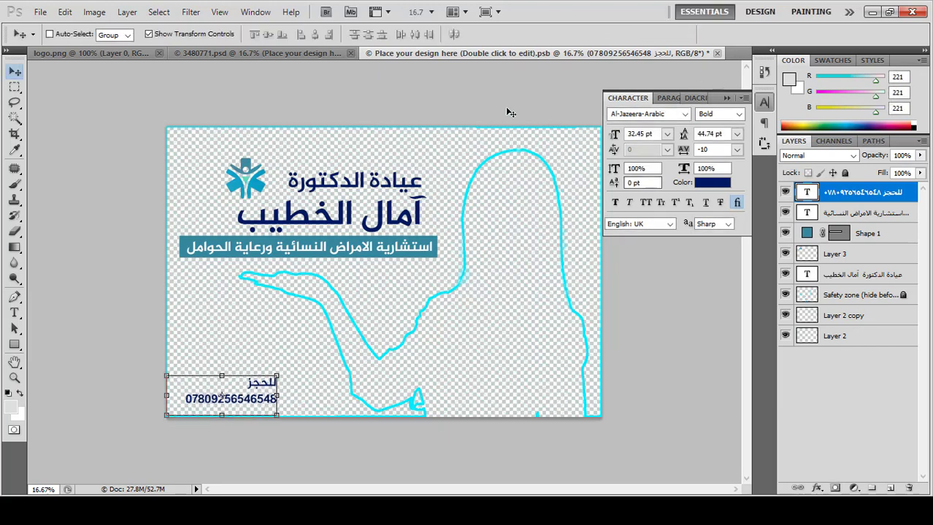
- Hide the "Safety zone (hide before closing)" layer and save the smart object
{"action": "left_click", "coordinate": [728, 98]}
{"action": "left_click", "coordinate": [864, 235]}
{"action": "left_click", "coordinate": [850, 295]}
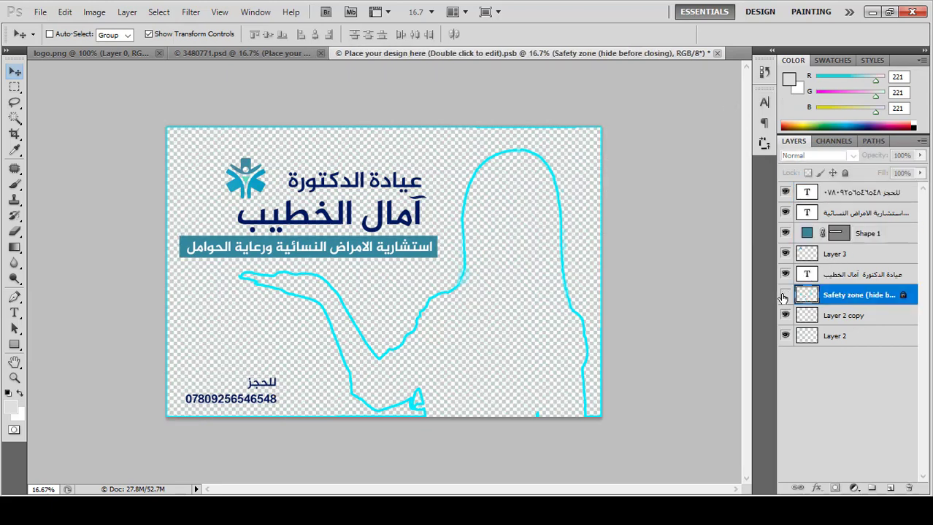
{"action": "left_click", "coordinate": [784, 295]}
{"action": "left_click", "coordinate": [40, 12]}
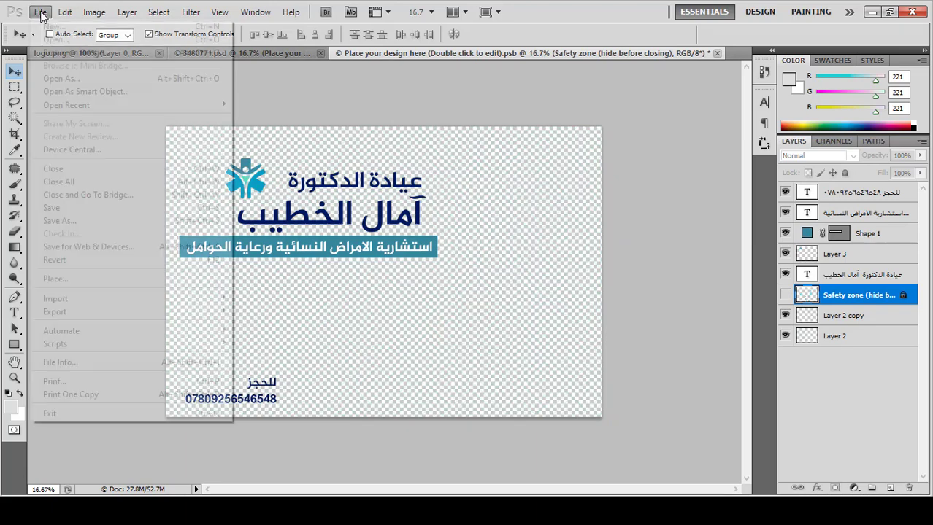
{"action": "left_click", "coordinate": [63, 211]}
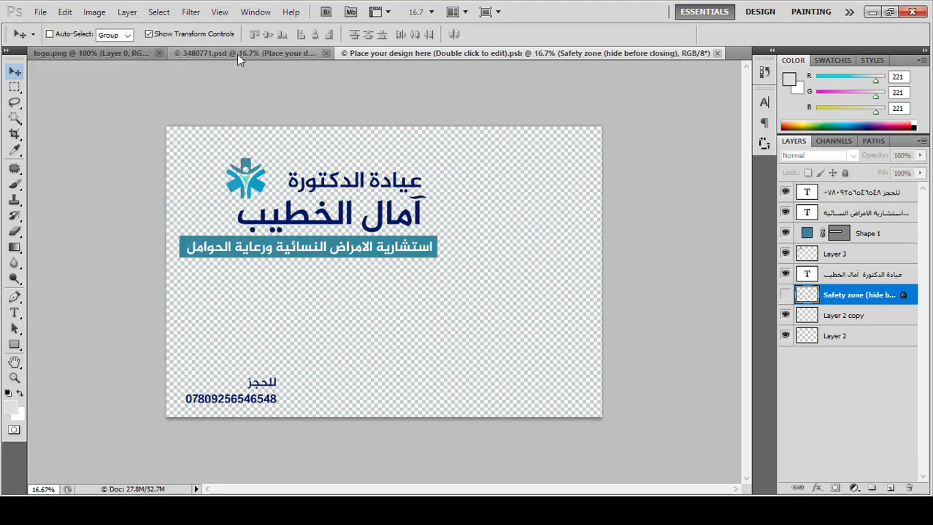
- Close the logo.png document and bring up the 3480771.psd mockup with the updated design
{"action": "left_click", "coordinate": [125, 56]}
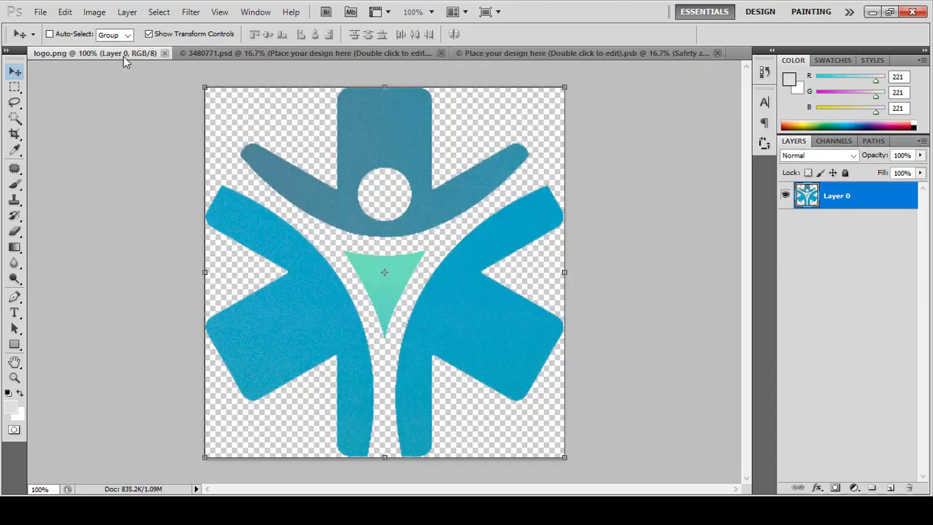
{"action": "left_click", "coordinate": [165, 53]}
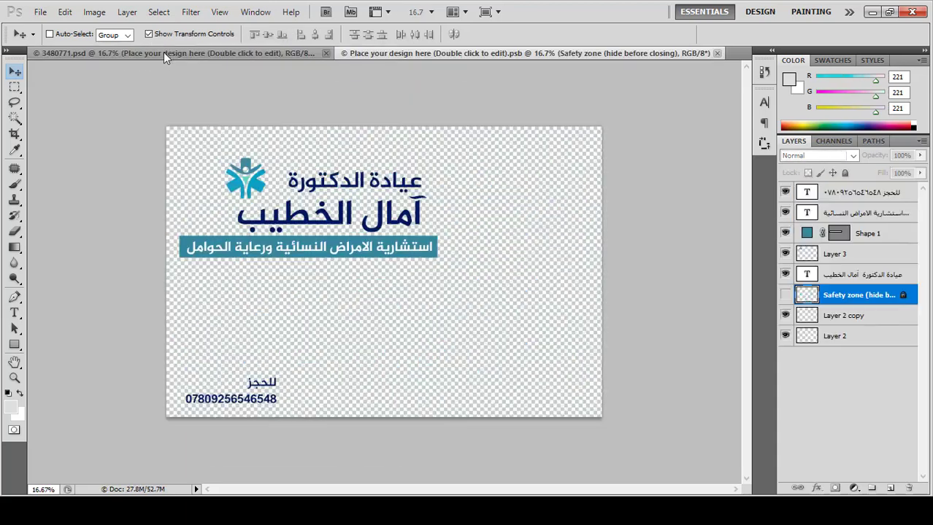
{"action": "left_click", "coordinate": [204, 54]}
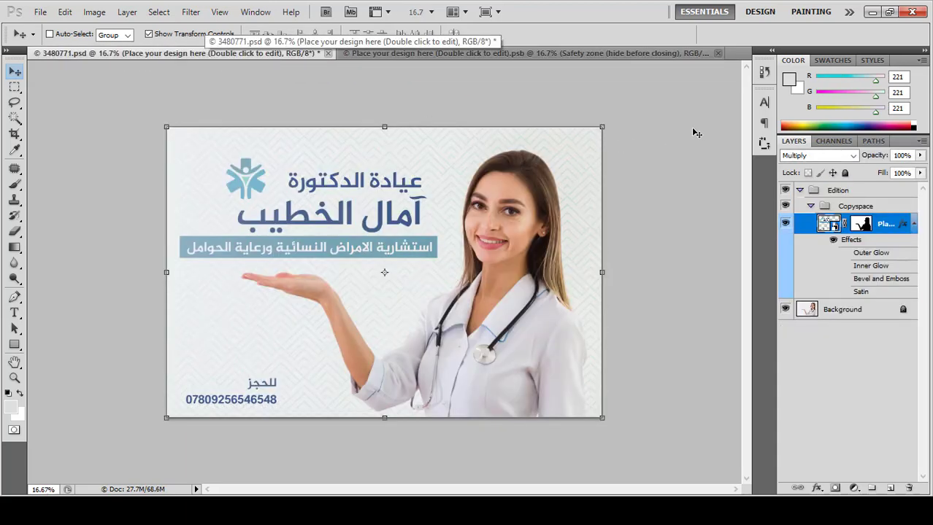